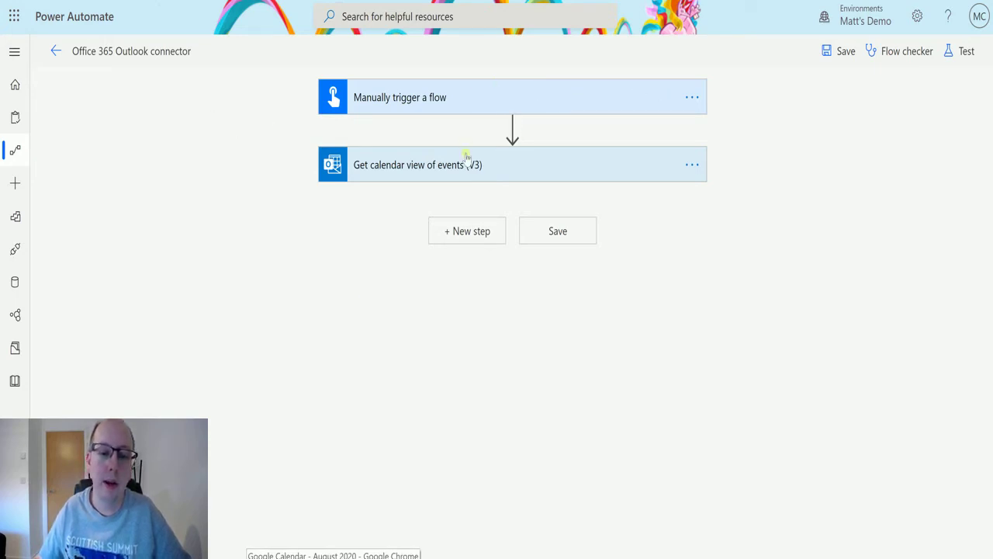
- Review the Get calendar view of events (V3) settings and add the Office 365 Outlook action Respond to an event invite (V2) below it
left_click(551, 169)
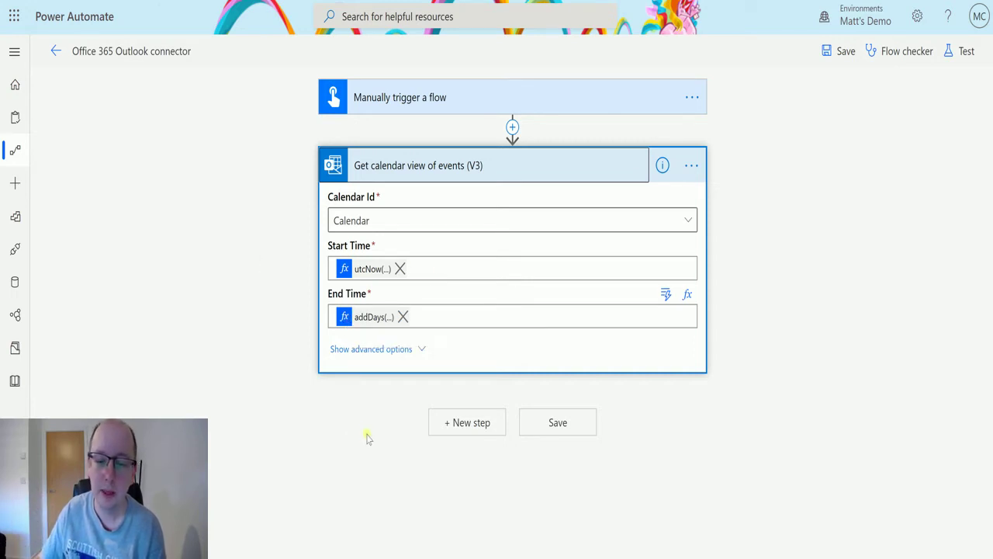
left_click(508, 165)
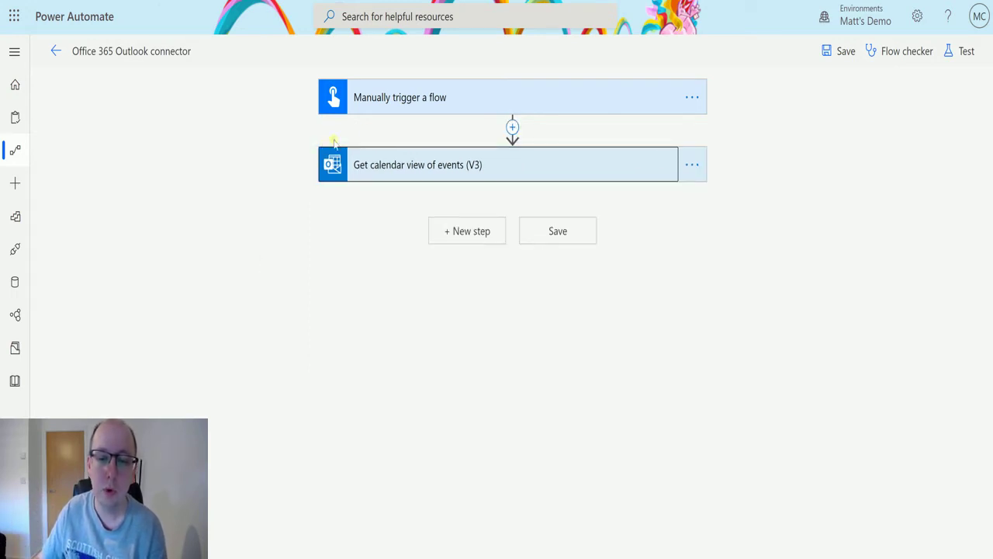
left_click(464, 231)
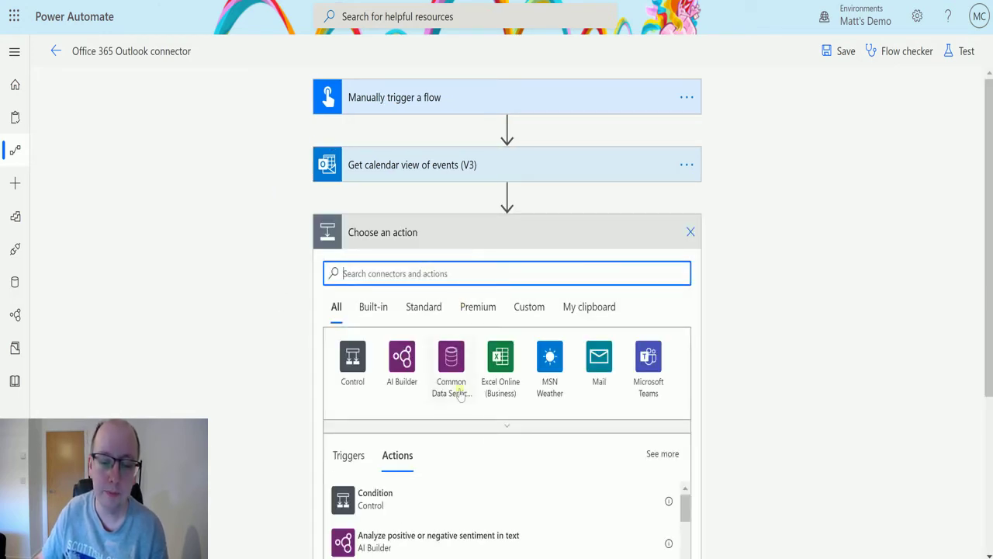
left_click(502, 426)
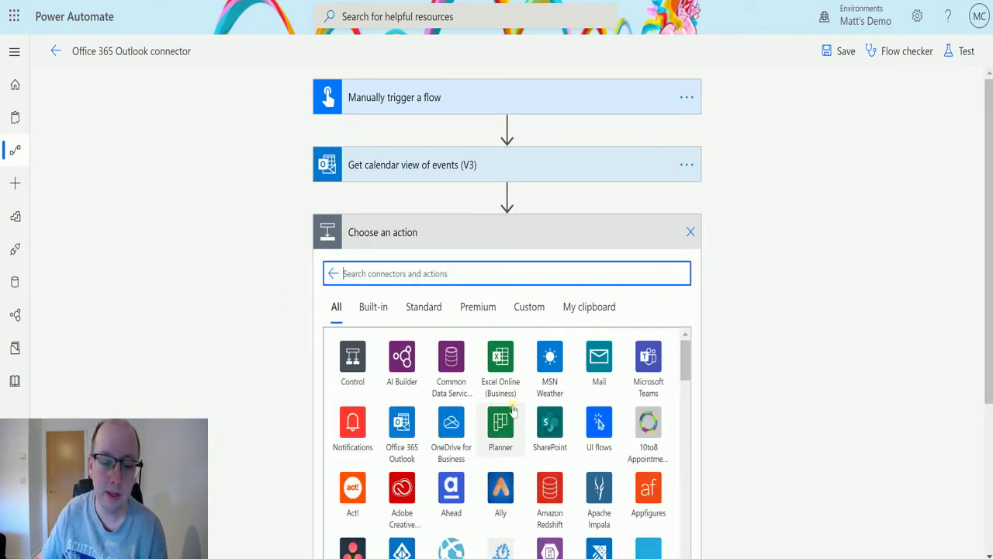
left_click(401, 423)
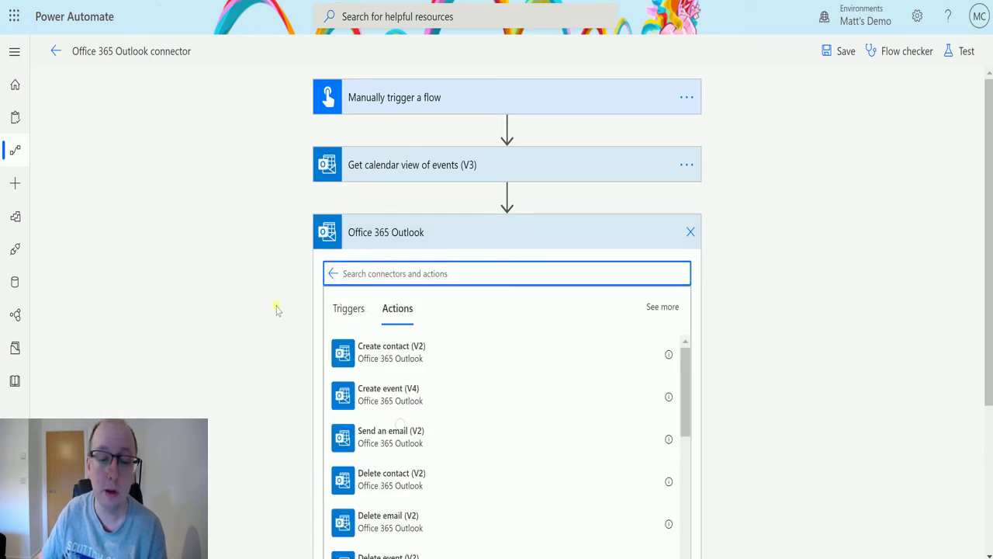
scroll(442, 355, "down", 1)
scroll(442, 356, "down", 6)
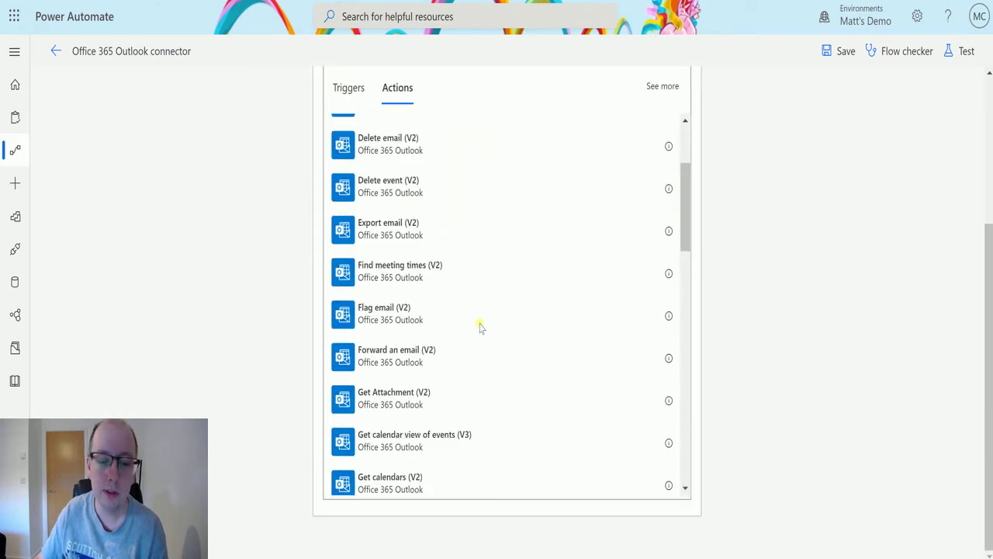
scroll(499, 264, "down", 7)
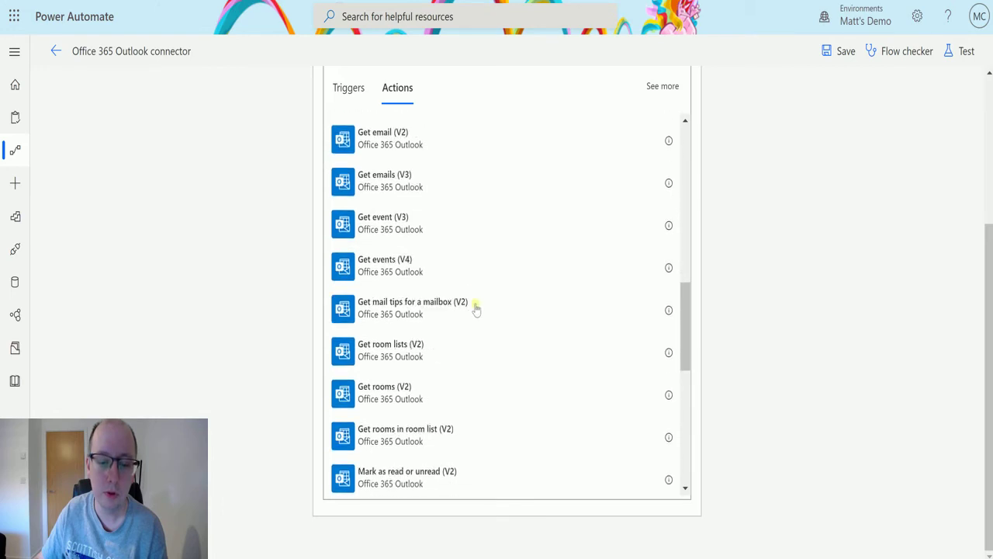
scroll(449, 269, "down", 5)
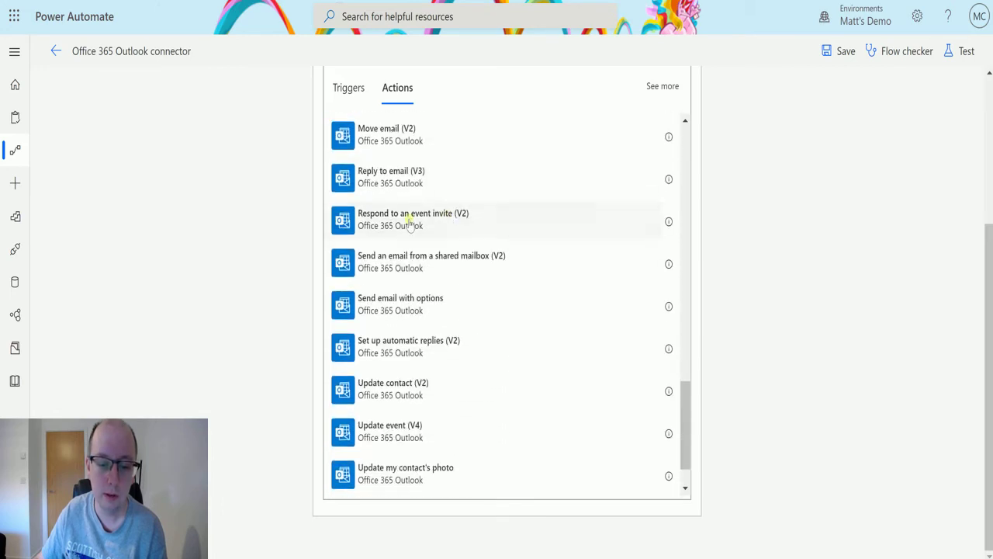
scroll(431, 287, "up", 1)
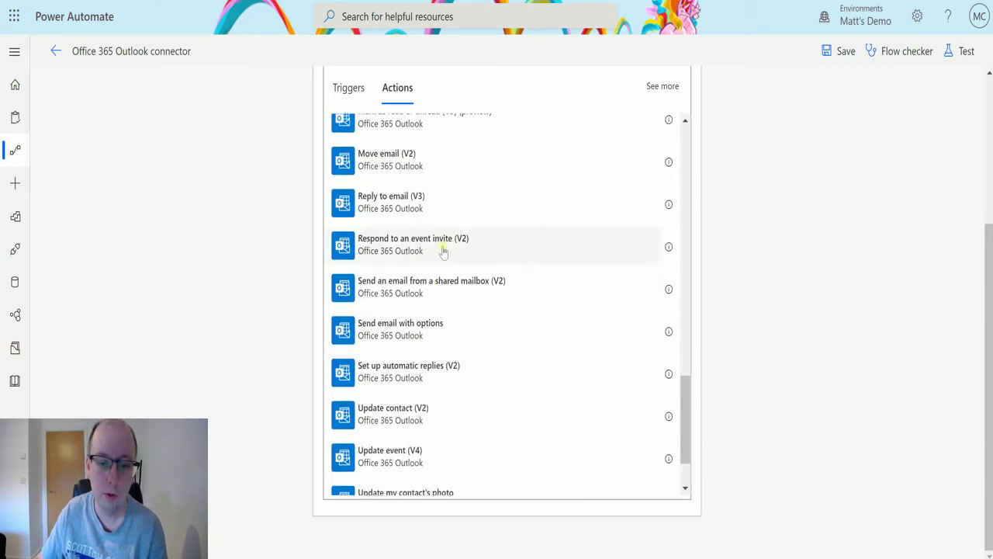
left_click(417, 242)
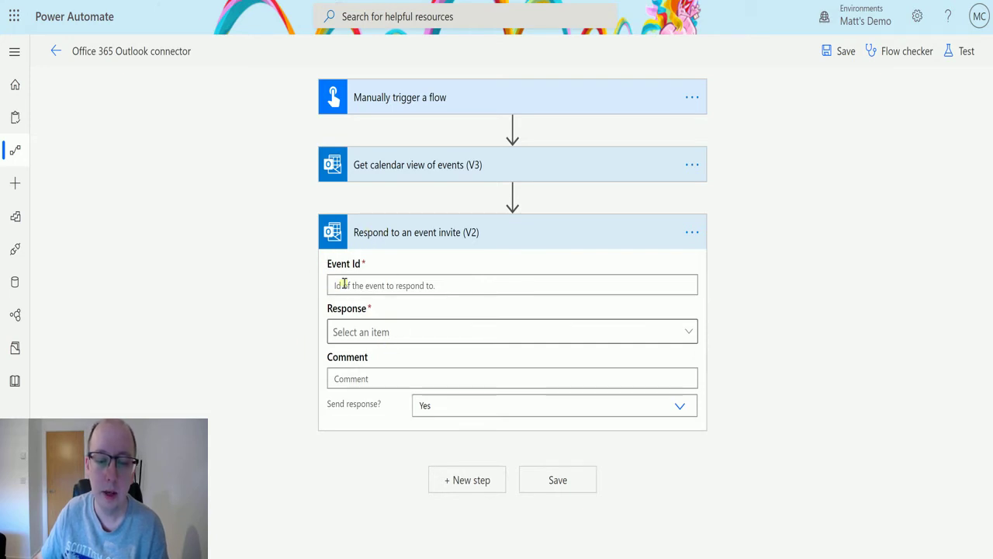
- Fill the invite response's Event Id with the dynamic value Id from Get calendar view of events (V3)
left_click(412, 287)
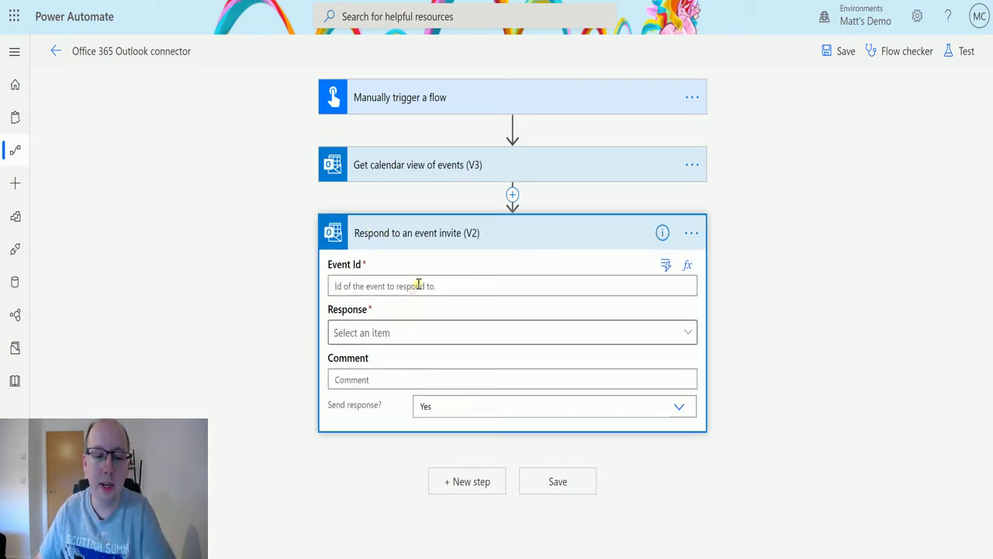
left_click(384, 286)
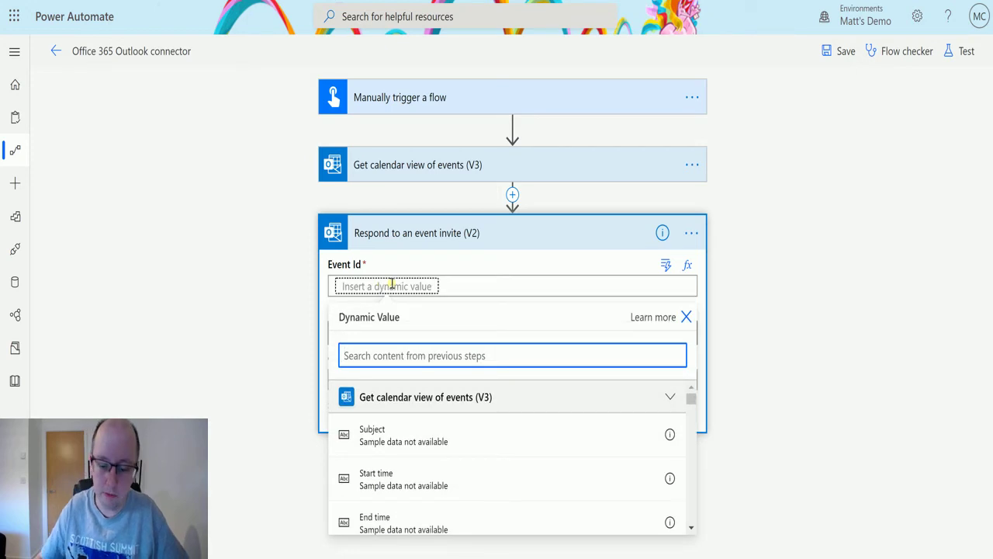
type("id")
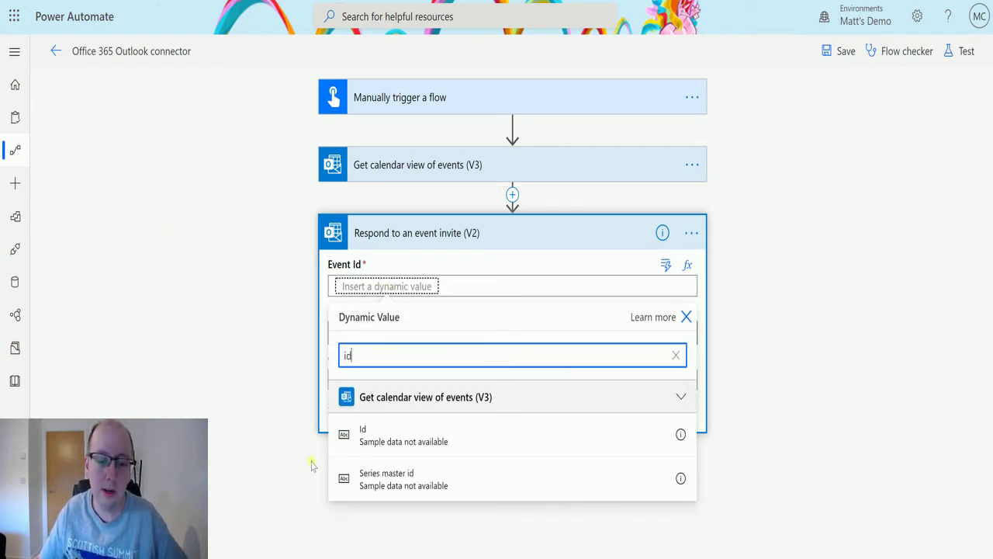
left_click(391, 437)
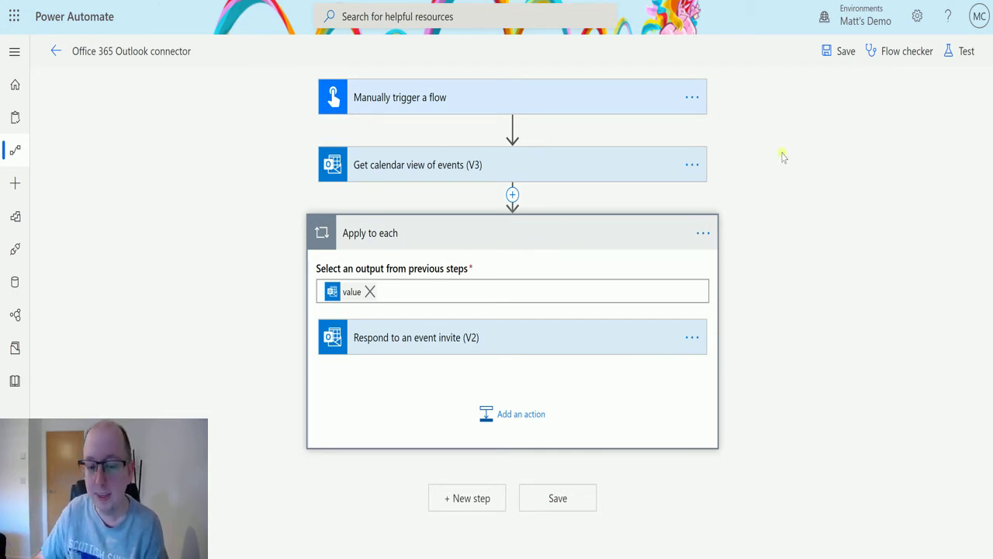
- Expand Respond to an event invite (V2) inside the Apply to each loop and set its Response to Accept
left_click(403, 335)
scroll(427, 291, "down", 1)
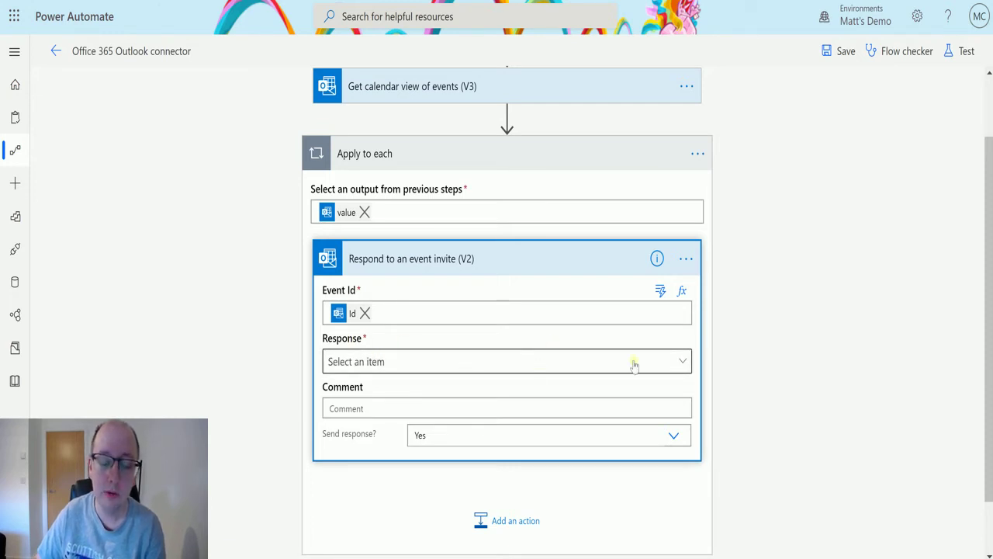
left_click(676, 361)
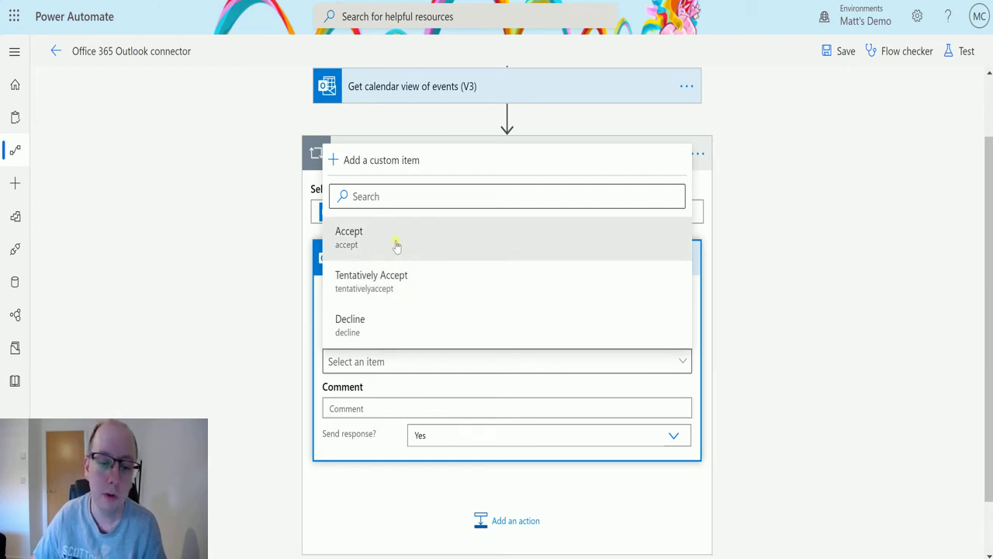
left_click(372, 244)
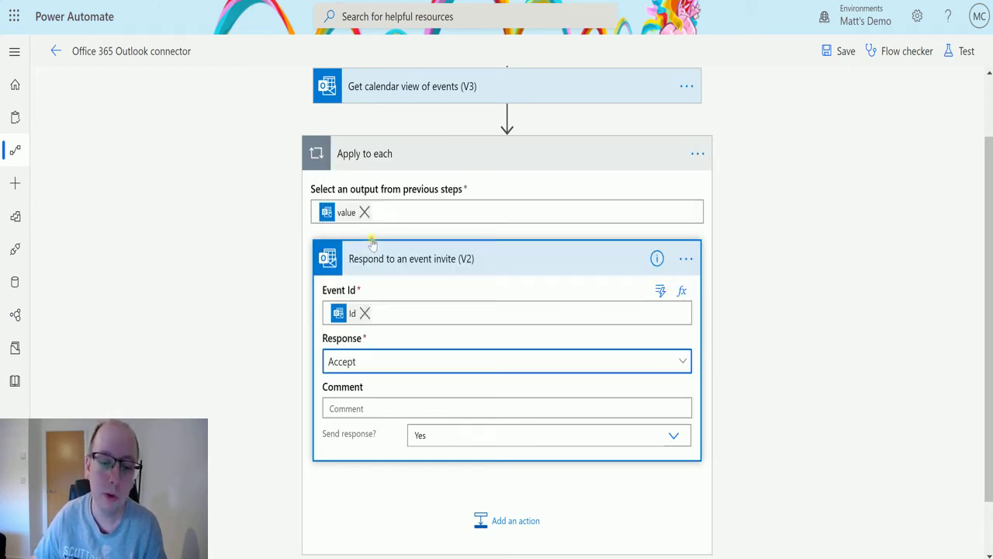
- Enter the comment "Hi, i'd love to come." for the invite response and keep Send response at Yes
left_click(384, 399)
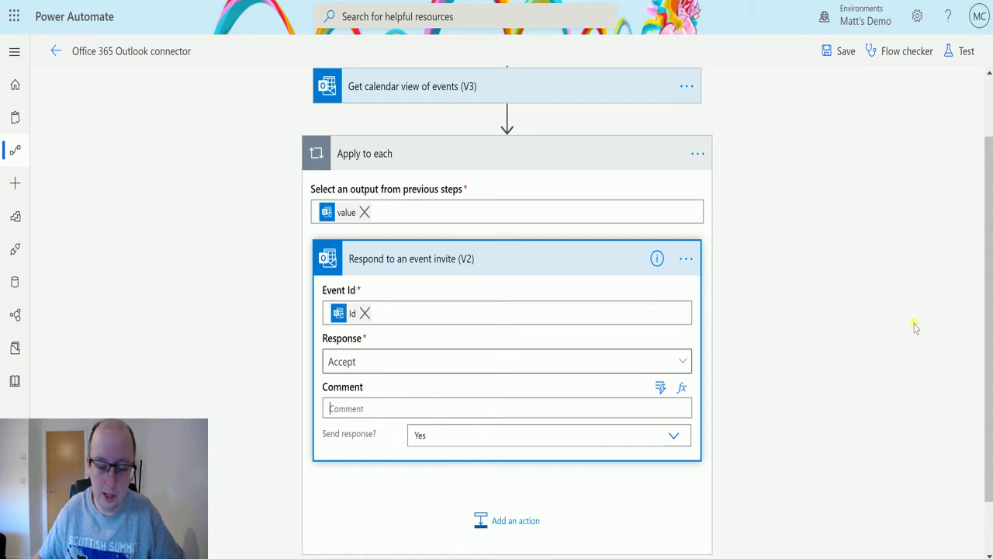
type("Hi, i")
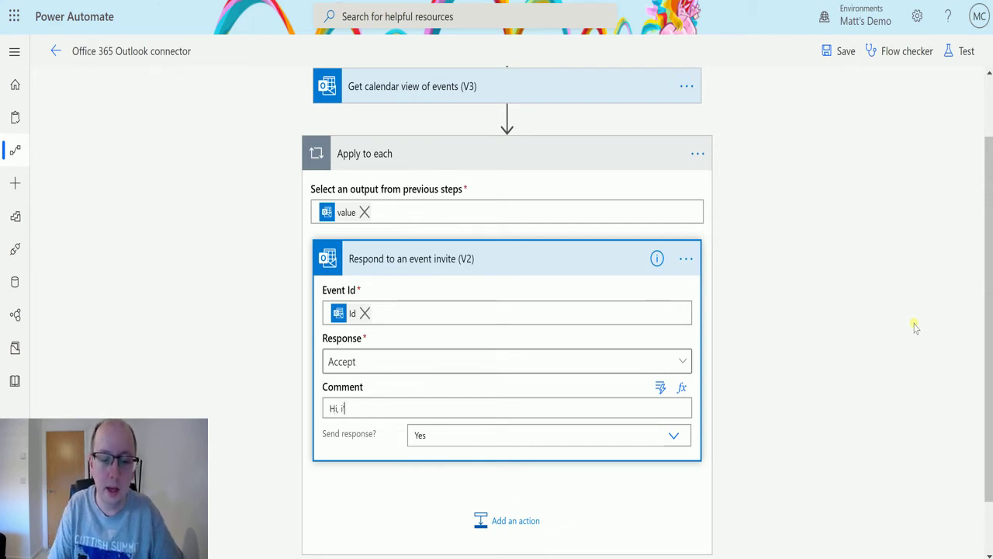
type("'d love to come")
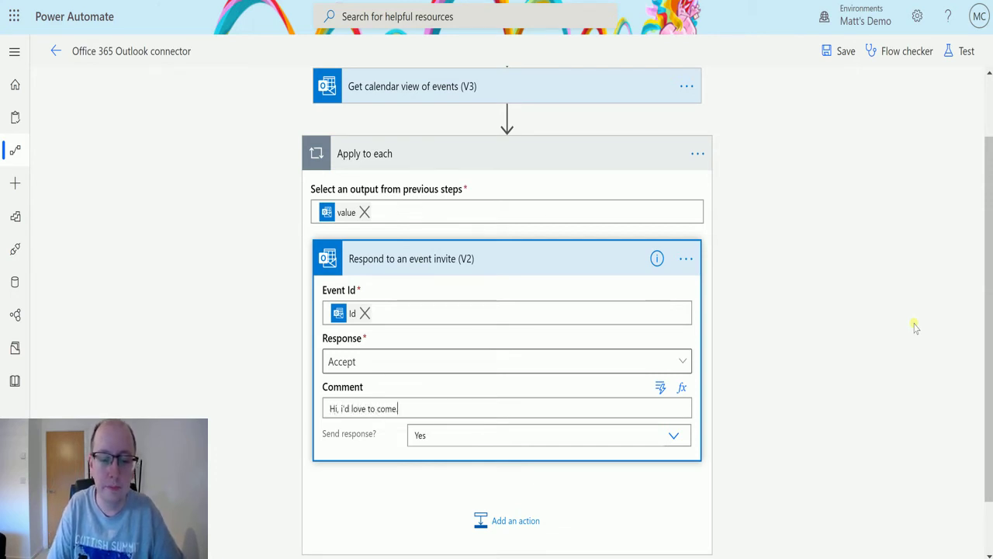
type(".")
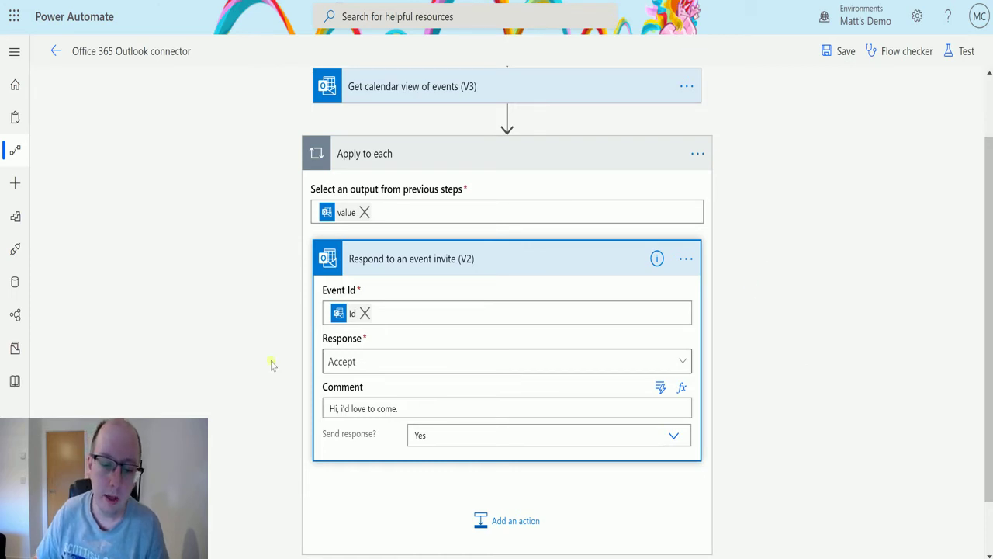
left_click(680, 439)
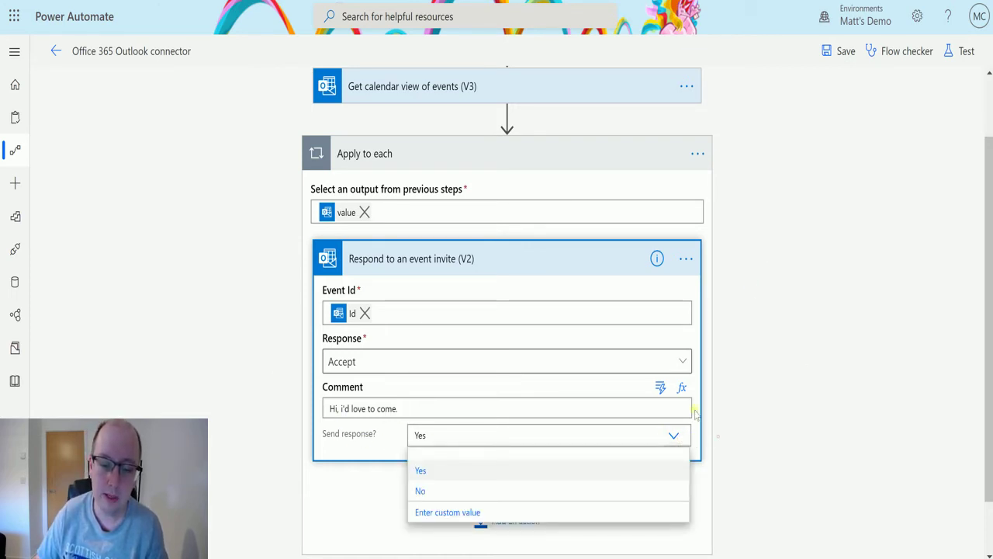
left_click(698, 414)
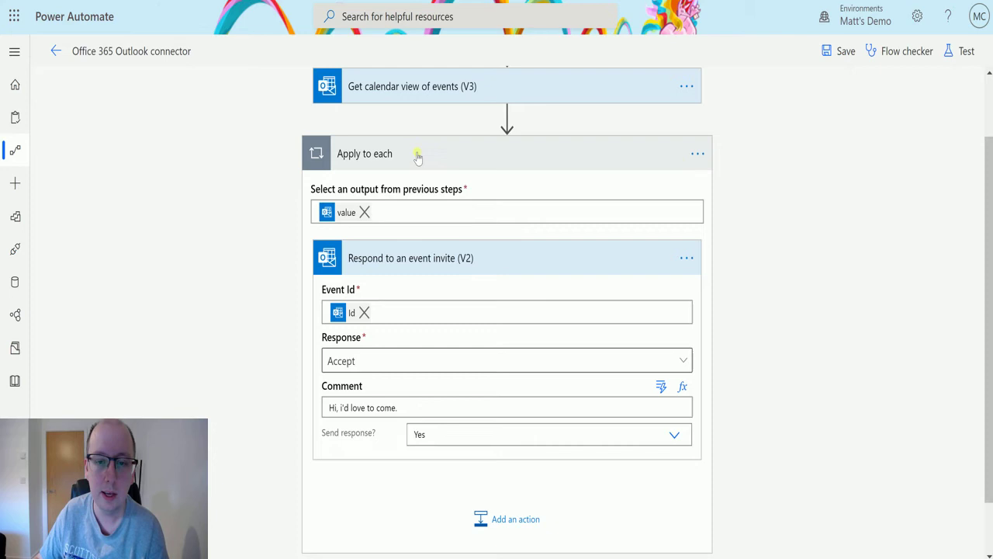
- Switch to the Outlook inbox and examine the Flow test event invitation's meeting details
key("ctrl+Tab")
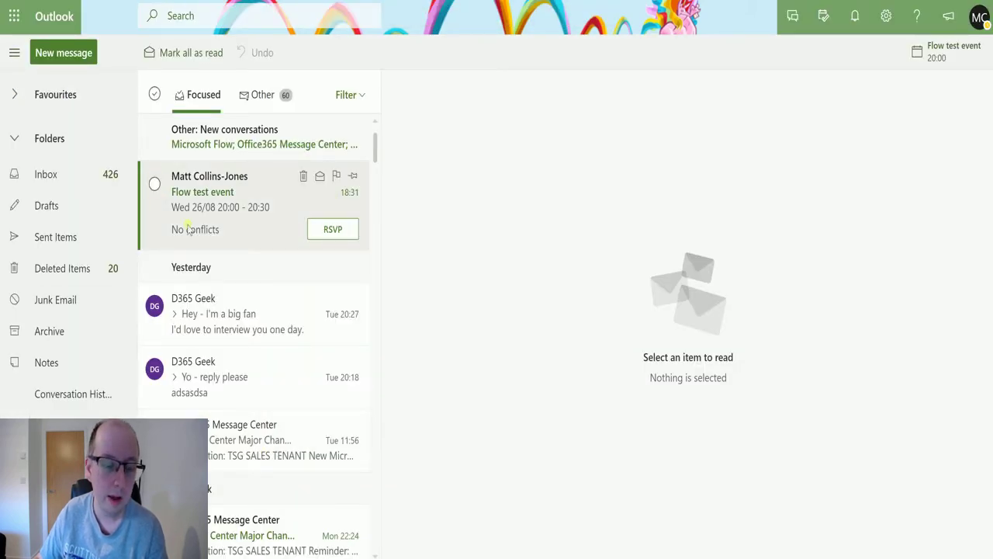
left_click(258, 247)
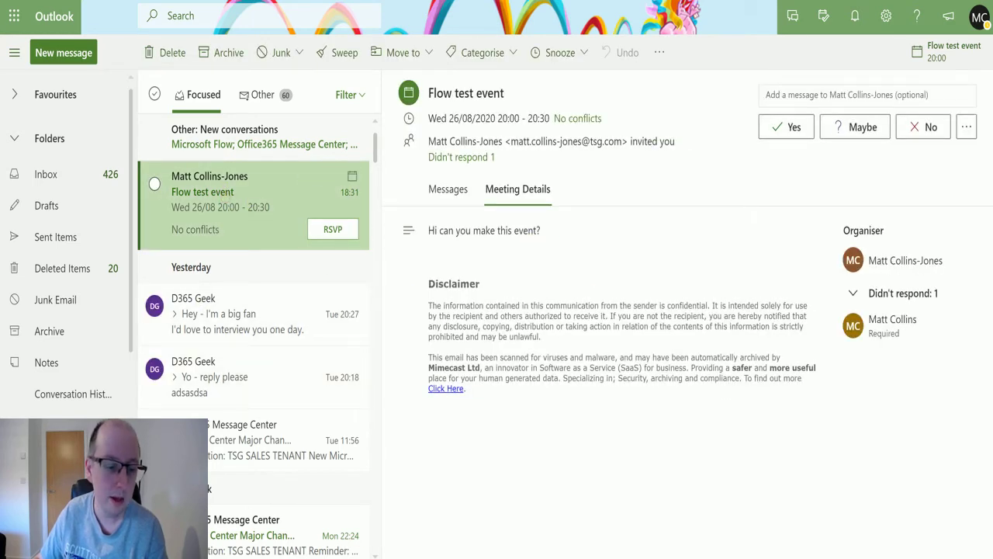
key("F5")
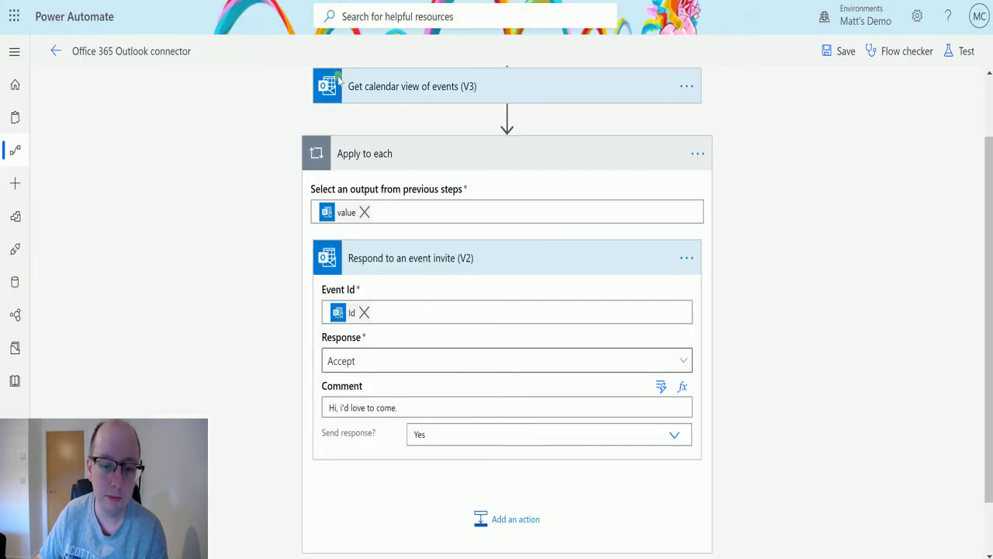
- Save the flow in Power Automate and run a test with the trigger action performed manually
left_click(964, 52)
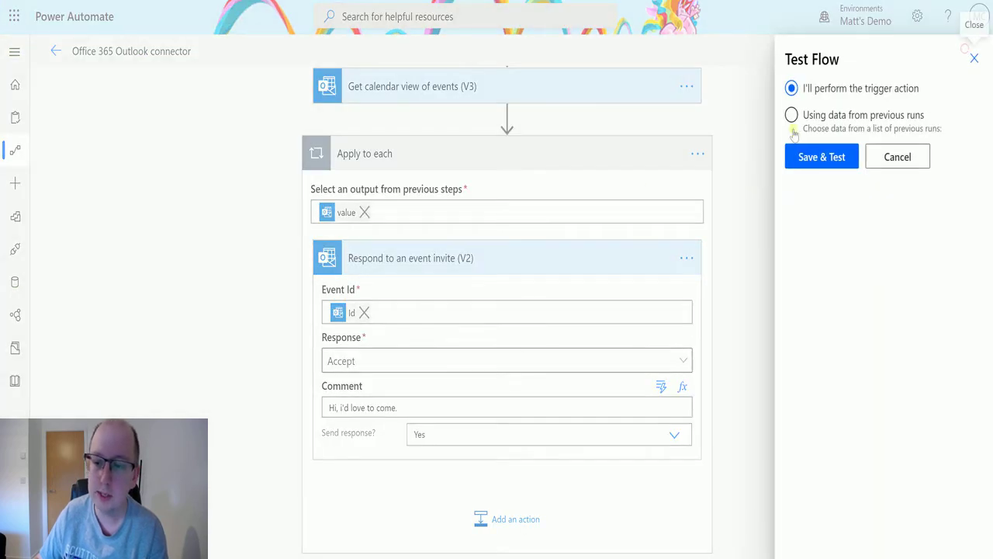
left_click(813, 159)
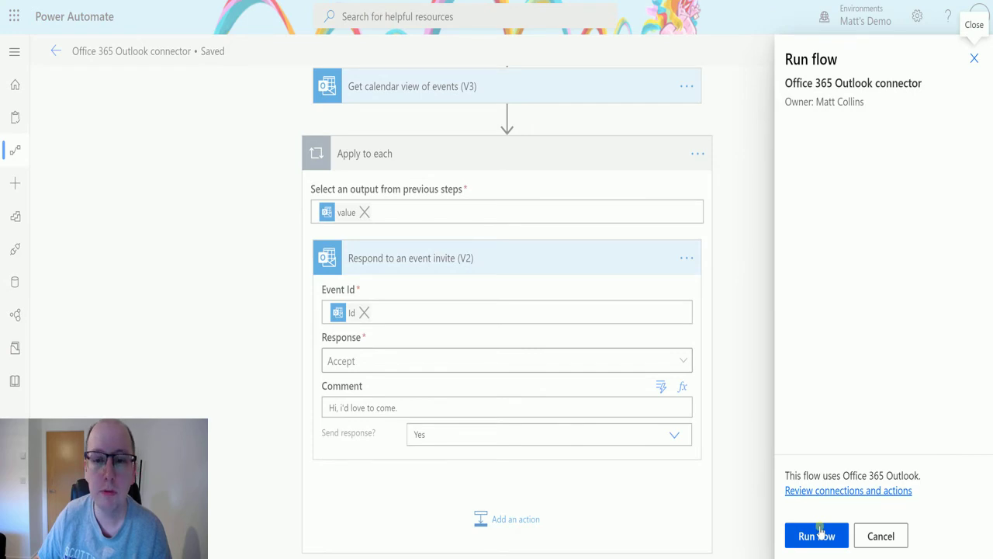
left_click(820, 535)
left_click(820, 536)
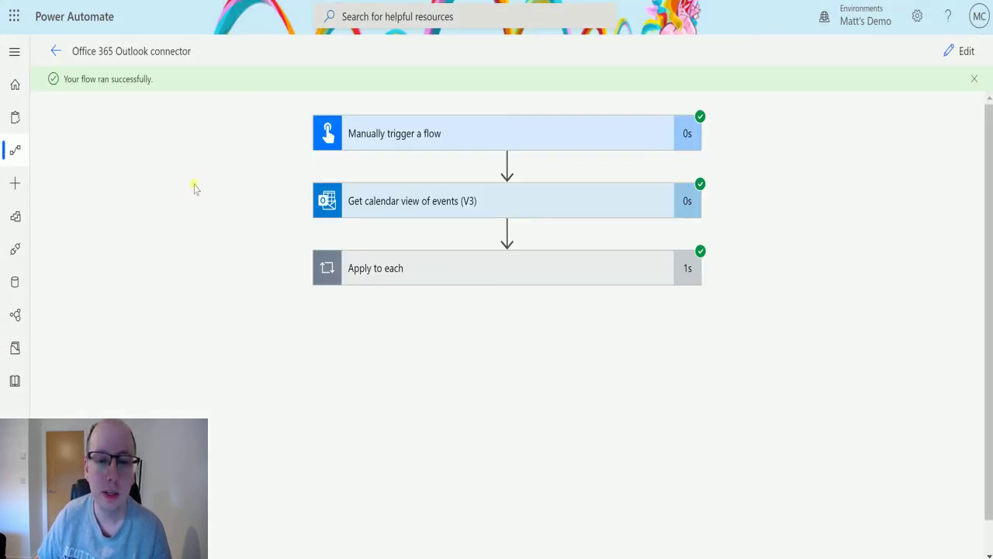
- Examine the inputs of Respond to an event invite (V2) within the Apply to each loop of the test run
left_click(580, 278)
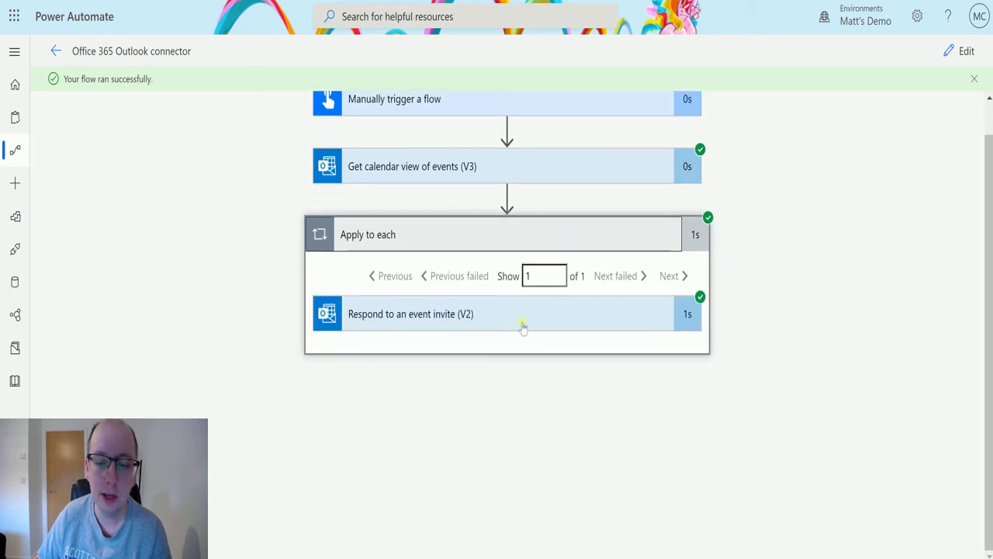
scroll(706, 245, "down", 3)
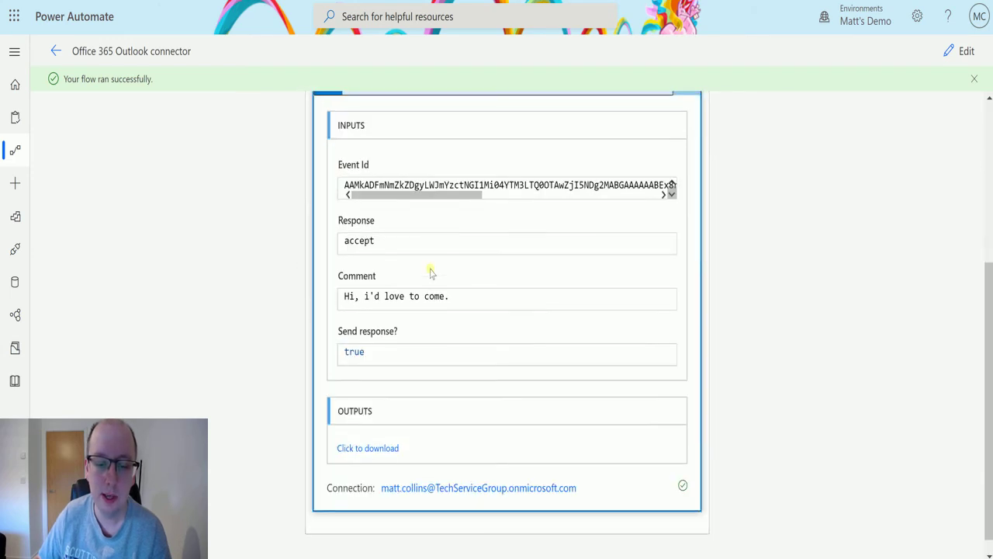
scroll(698, 326, "up", 1)
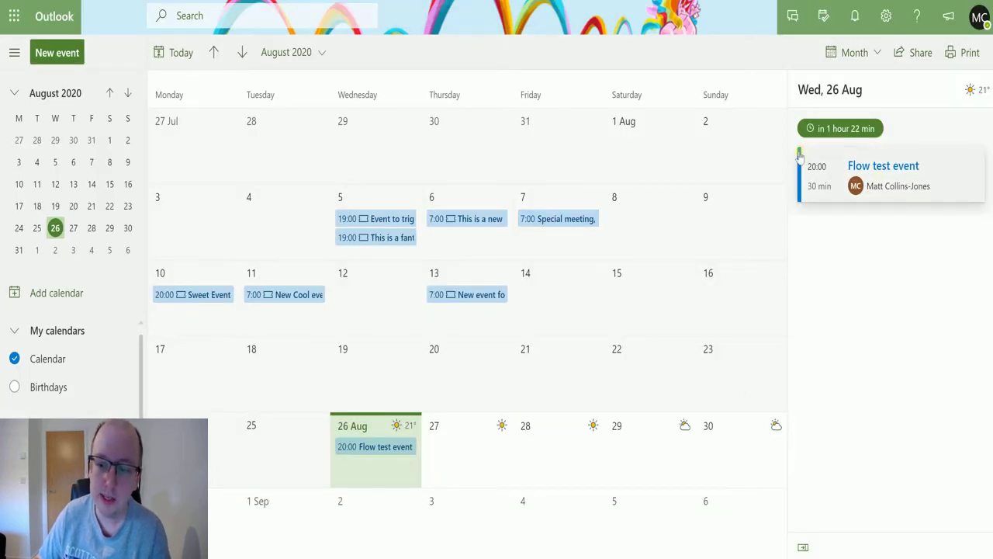
- Check the response status of Flow test event on 26 August in the Outlook calendar, and look in Sent Items for the reply
left_click(368, 448)
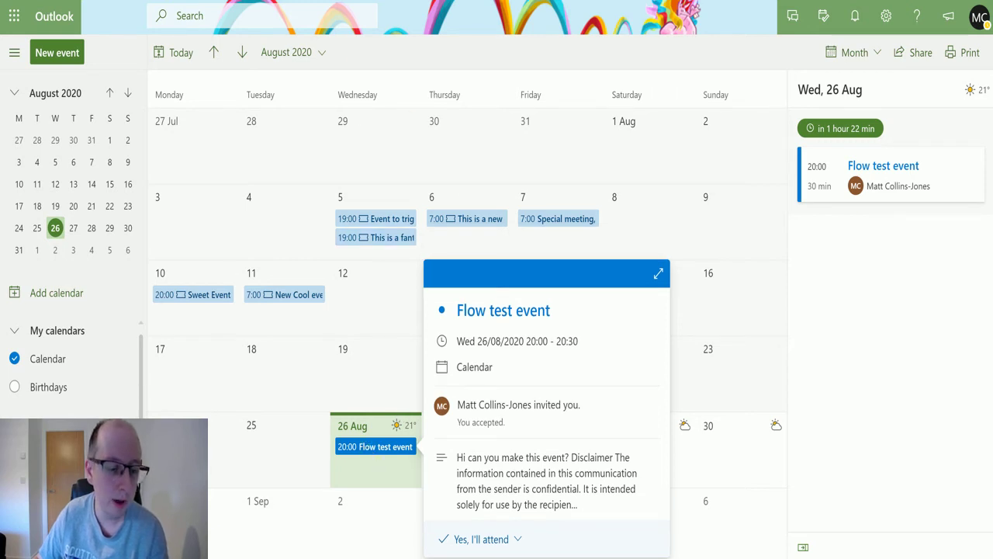
left_click(24, 547)
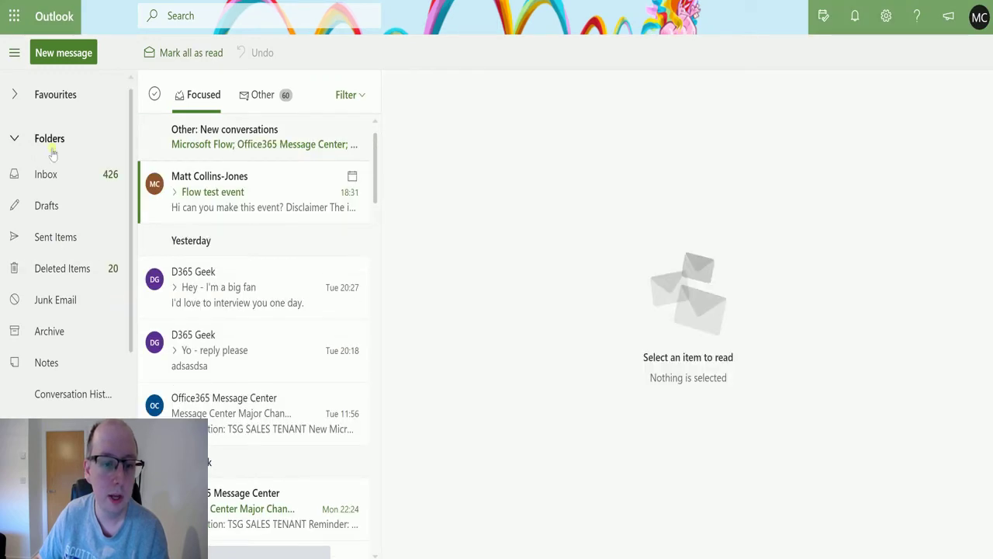
left_click(59, 238)
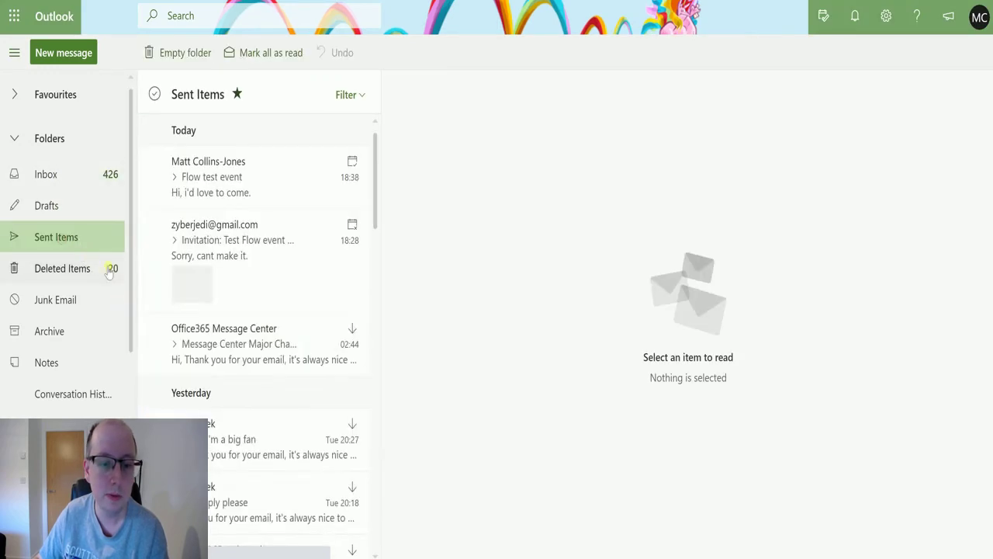
- Read the acceptance reply for Flow test event in Sent Items, and return to the inbox
left_click(292, 172)
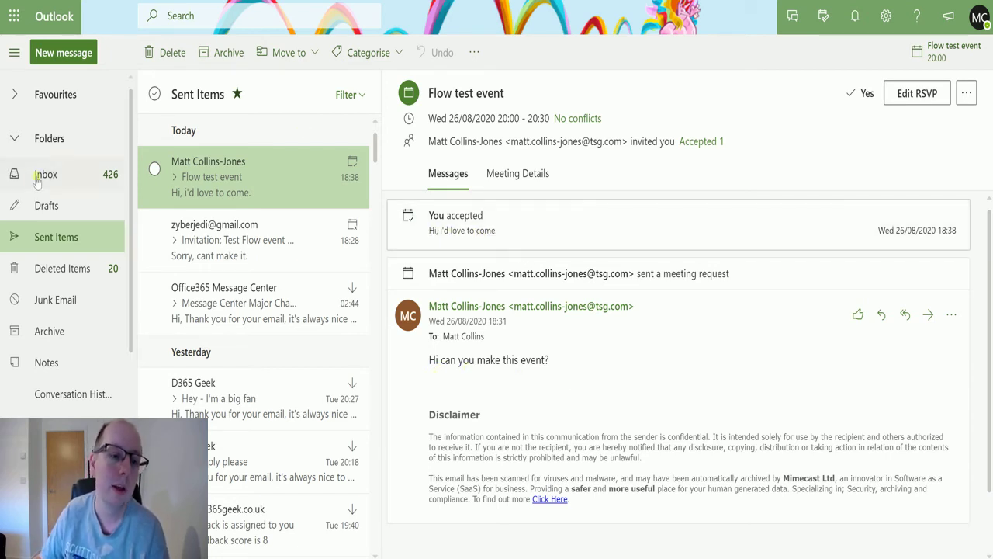
left_click(67, 184)
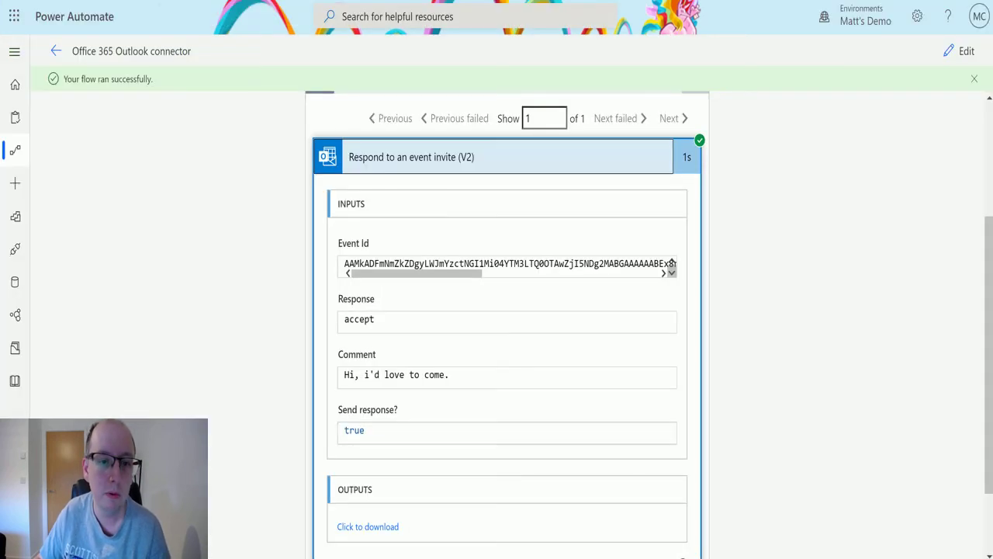
- Switch to Power Automate, reopen the flow for editing, and set the Response of Respond to an event invite (V2) to Decline
left_click(965, 52)
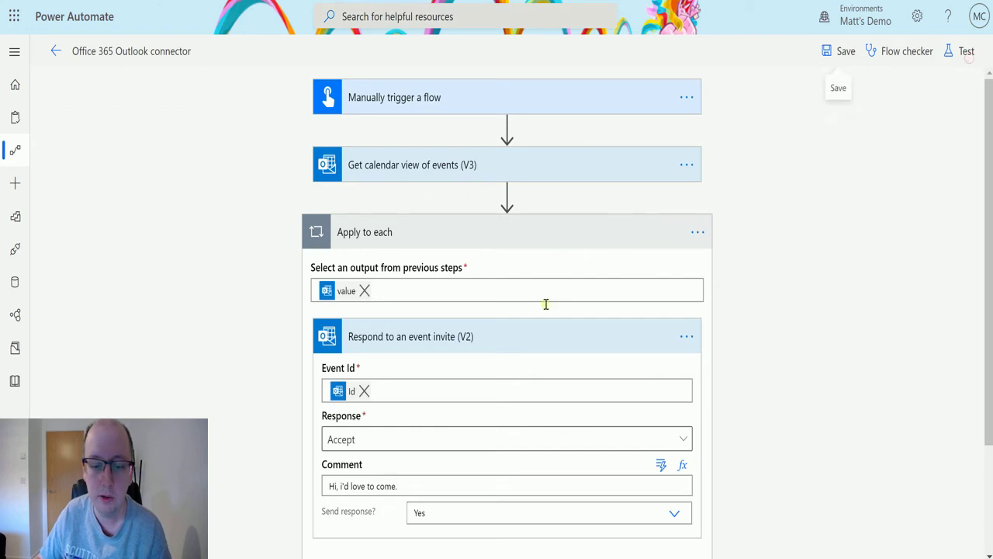
scroll(609, 339, "down", 1)
left_click(661, 359)
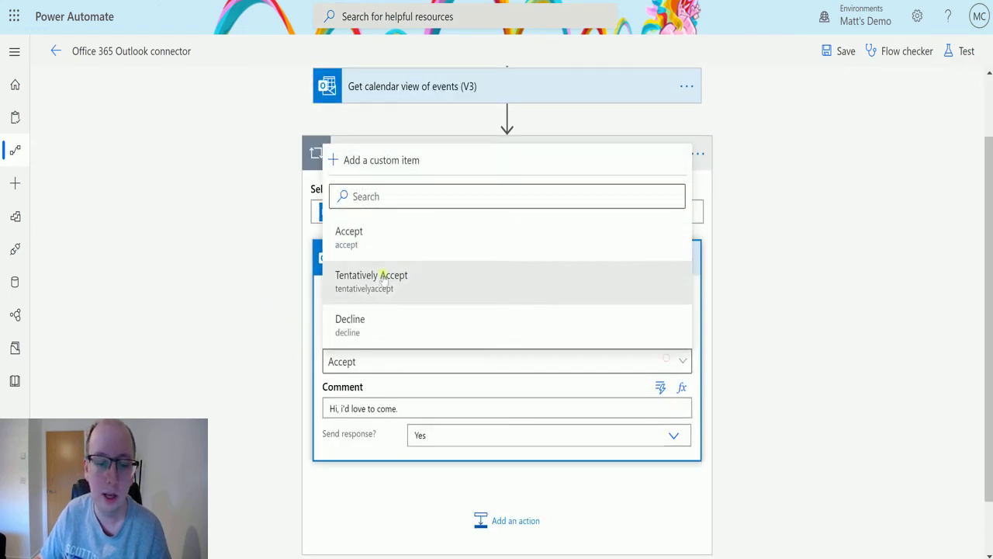
left_click(339, 319)
- Replace the event response comment with "Can't make it, on holiday." and set Send response? to No
triple_click(407, 402)
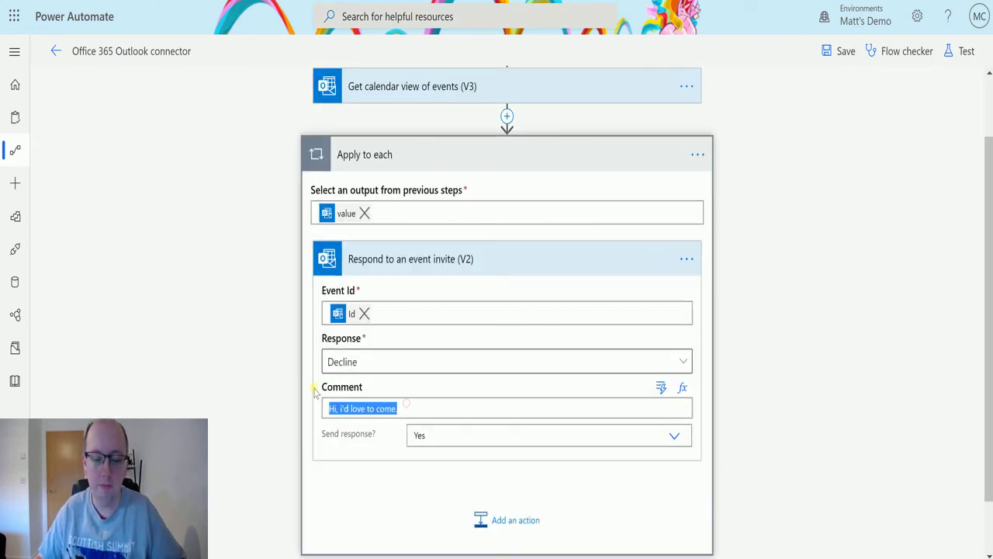
type("Can't mak")
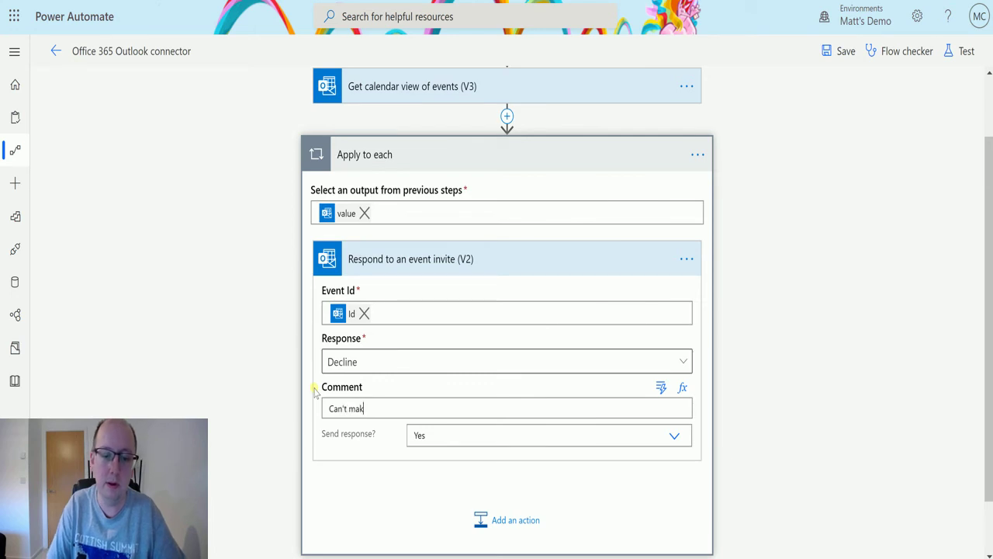
type("e it, on holi")
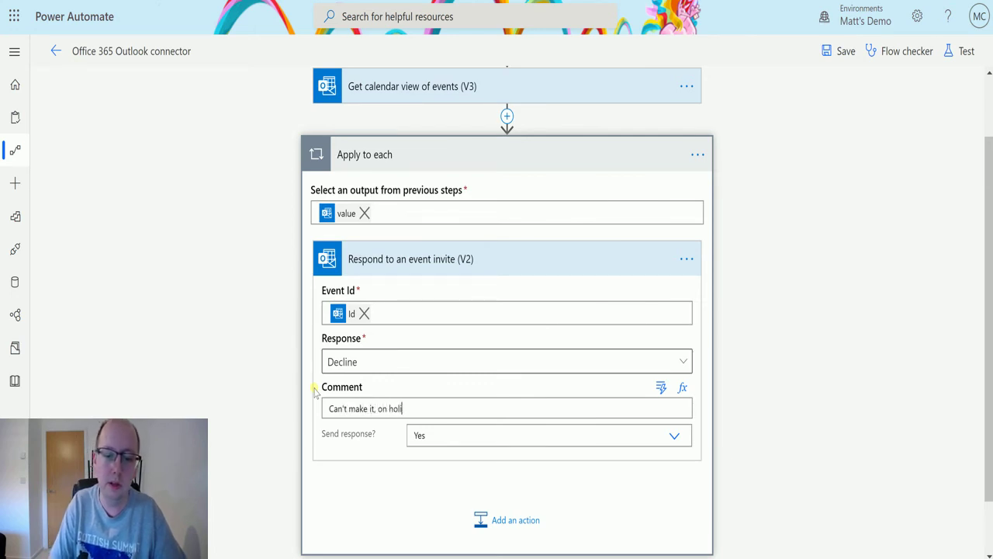
type("day.")
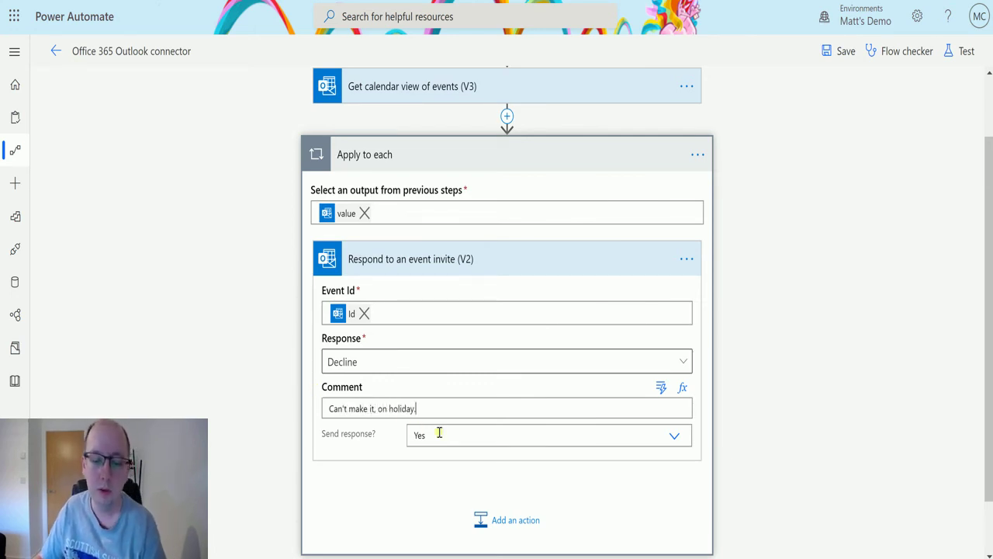
left_click(439, 432)
left_click(516, 493)
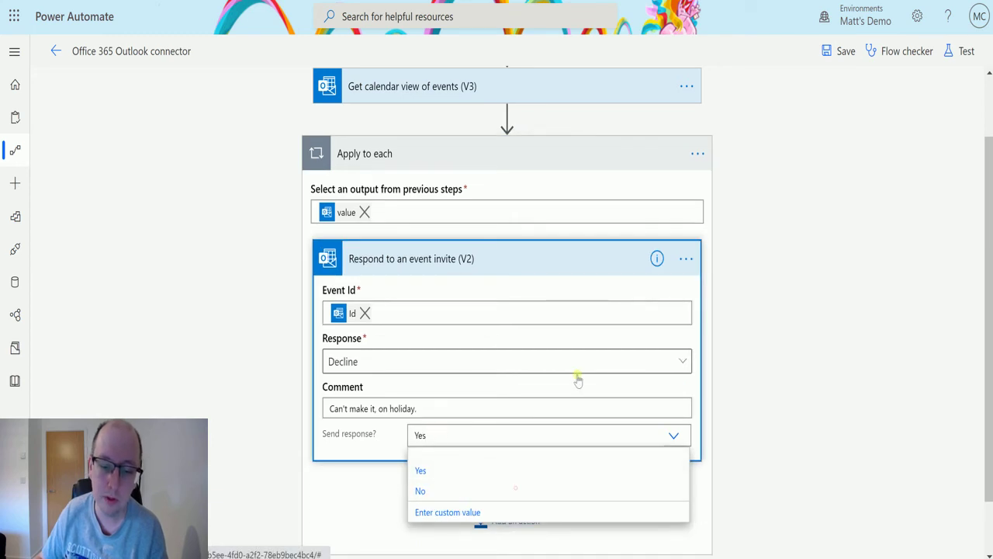
- Save the flow and run a test of the Decline response, performing the trigger action manually
left_click(965, 51)
left_click(838, 160)
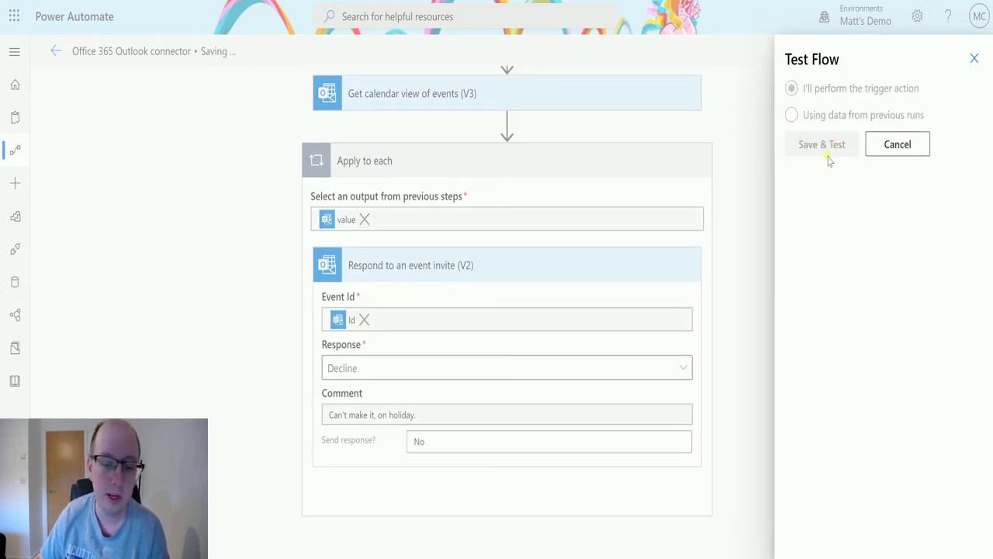
left_click(823, 544)
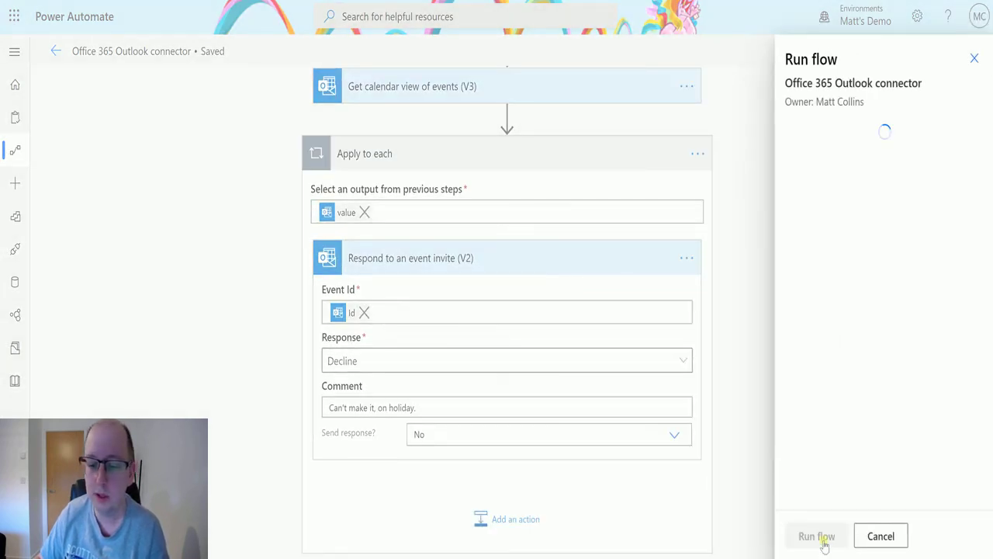
left_click(812, 535)
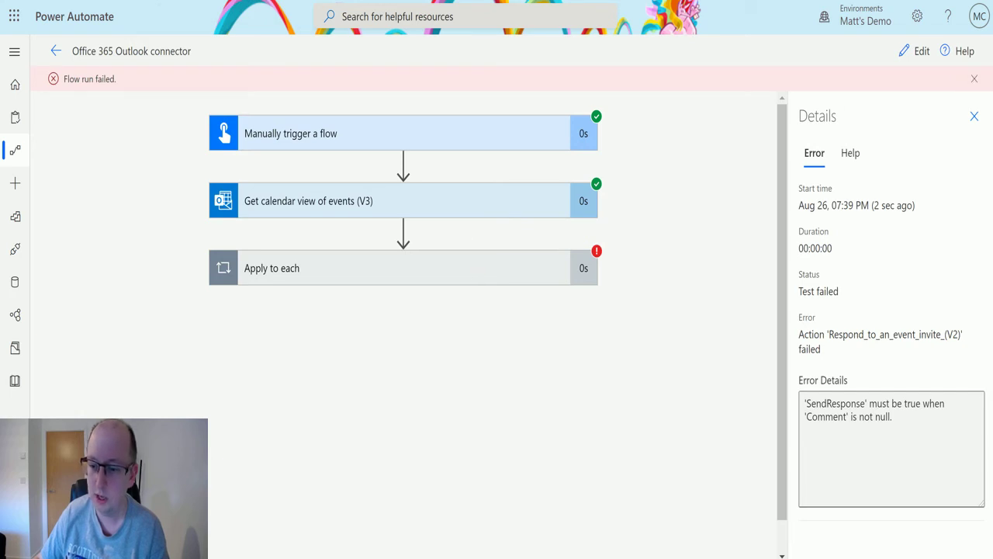
- Reopen the flow for editing and clear the Comment of Respond to an event invite (V2)
left_click(917, 50)
scroll(426, 443, "down", 1)
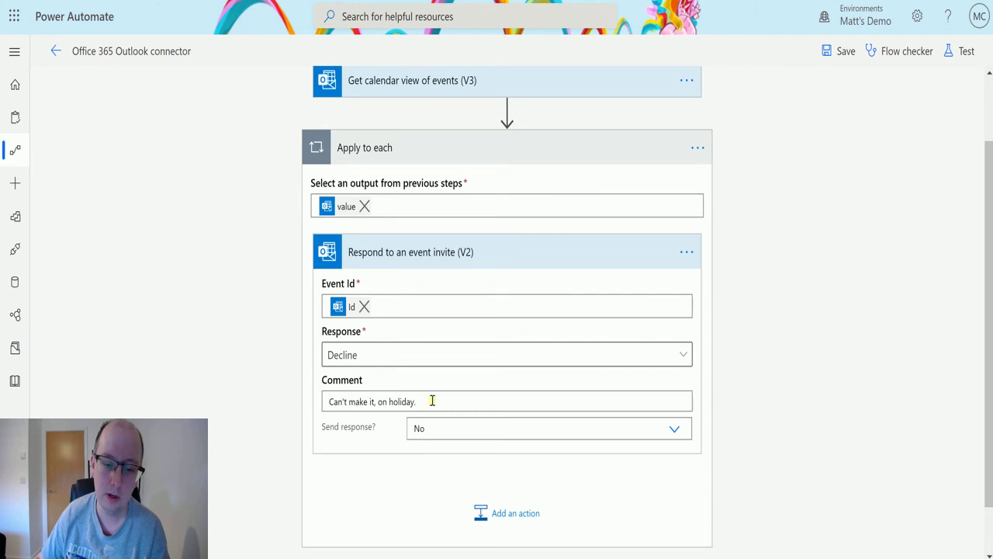
left_click_drag(432, 400, 214, 400)
key("BackSpace")
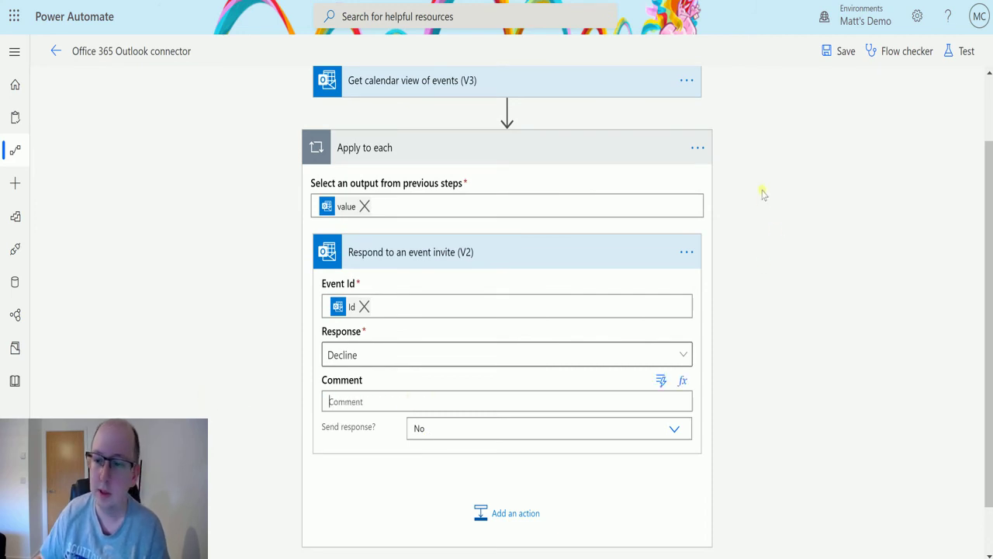
- Save and test the flow again with a manual trigger, and expand the Apply to each loop in the run
left_click(965, 51)
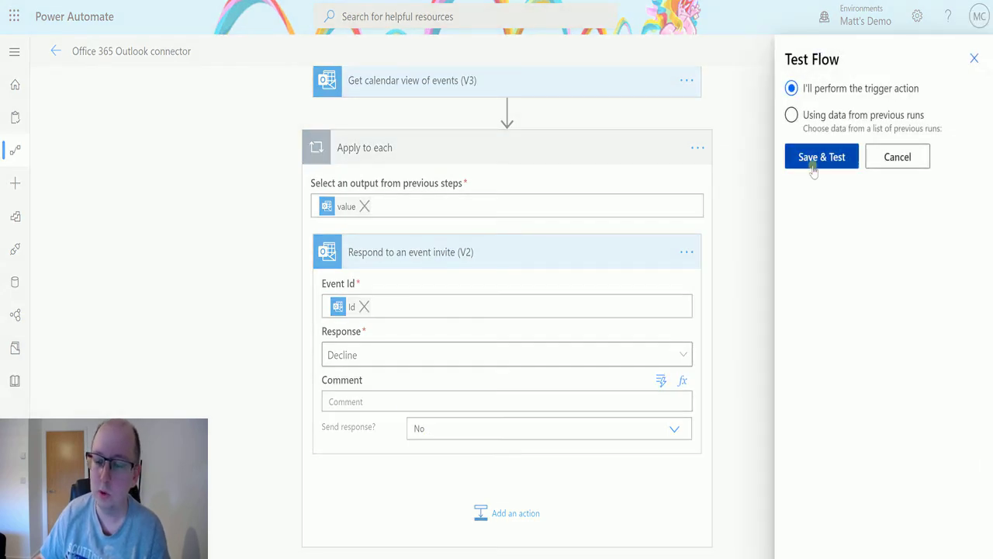
left_click(813, 165)
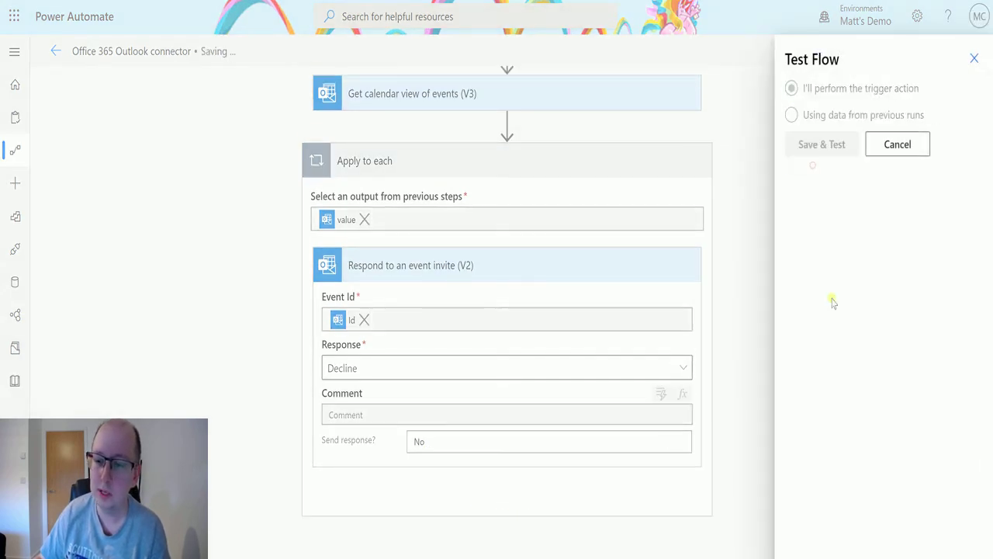
left_click(817, 534)
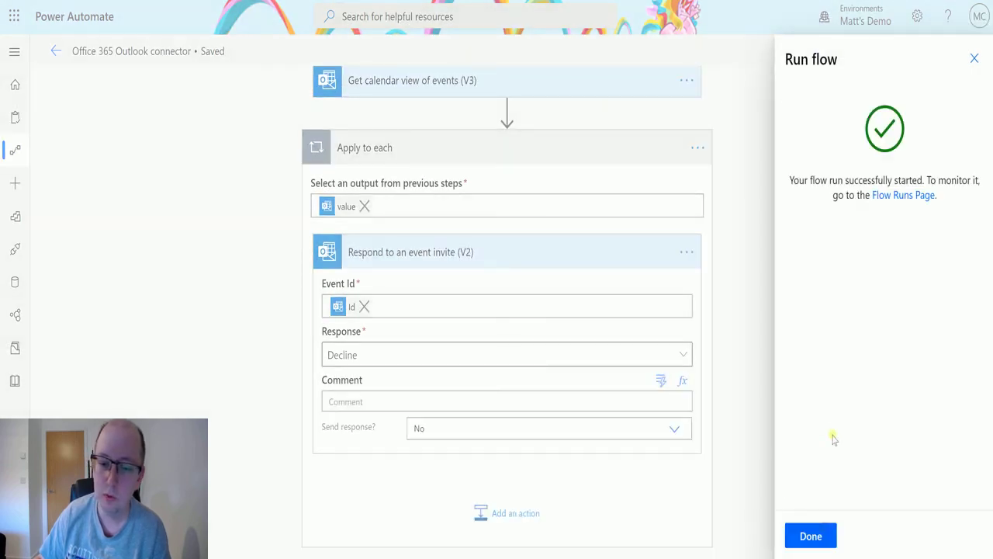
left_click(825, 536)
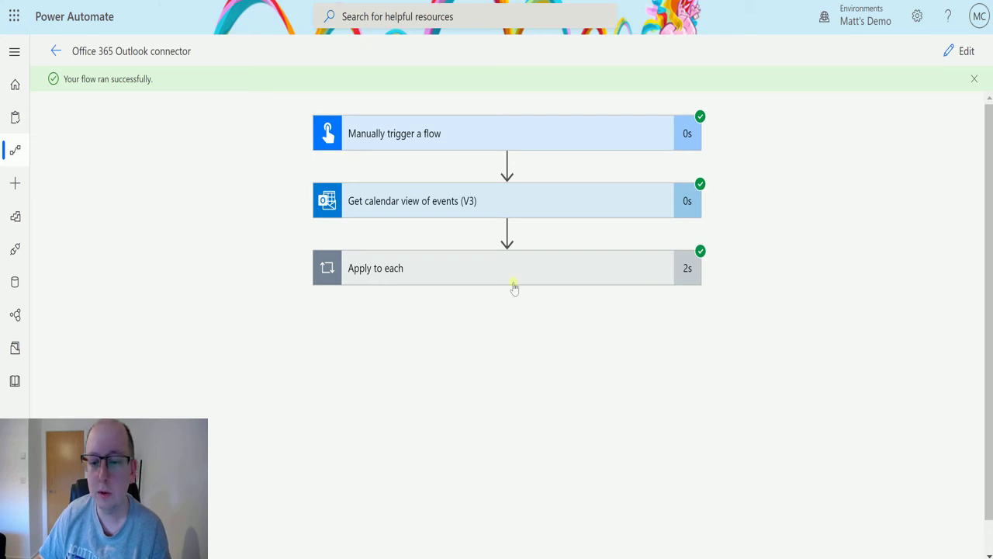
left_click(581, 268)
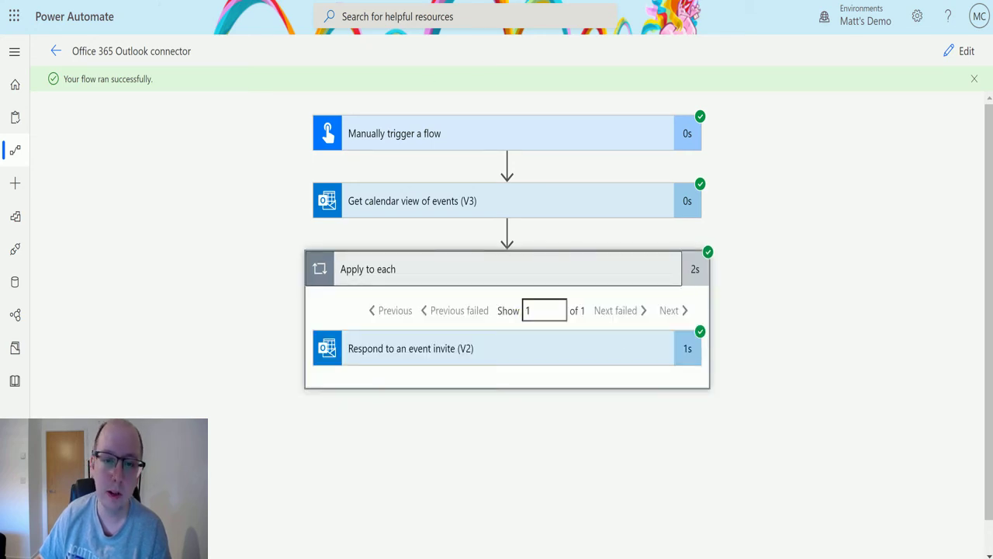
- Check the Outlook calendar for Flow test event and Sent Items for a decline reply, and return to the Power Automate run
key("ctrl+Tab")
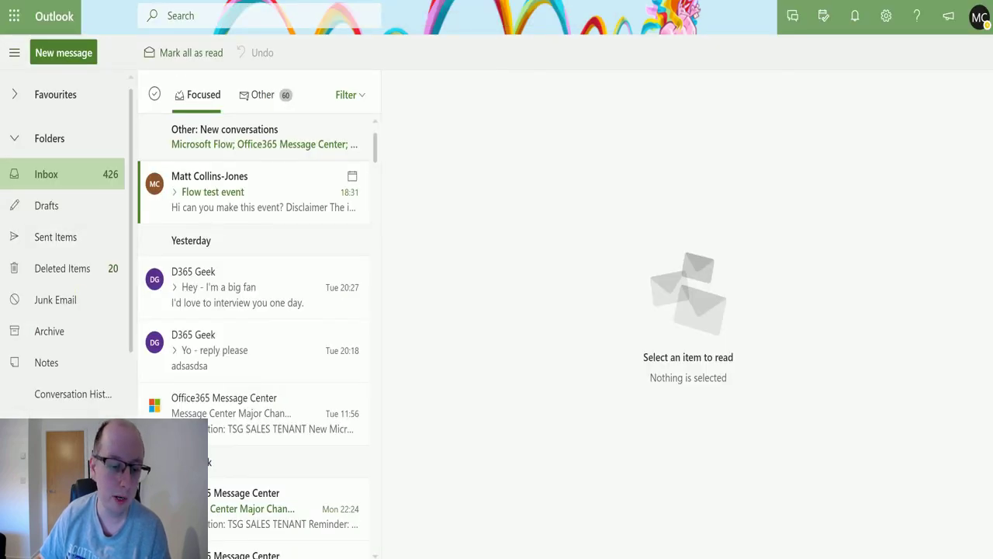
left_click(47, 543)
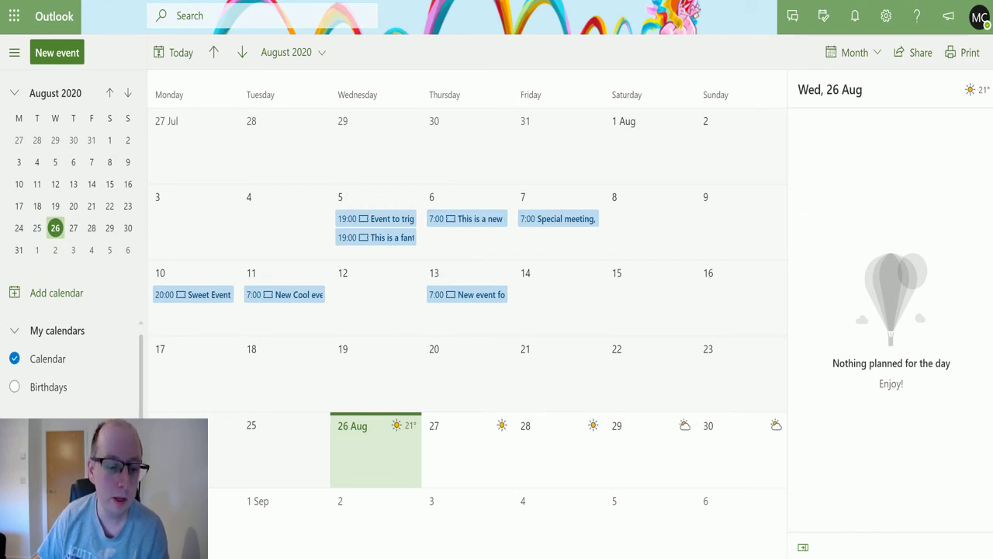
key("F5")
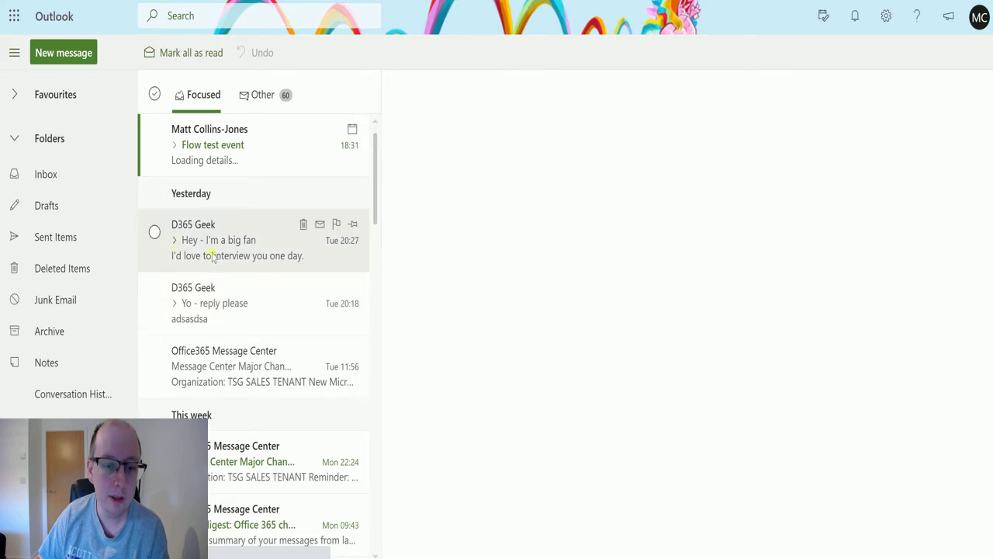
left_click(59, 238)
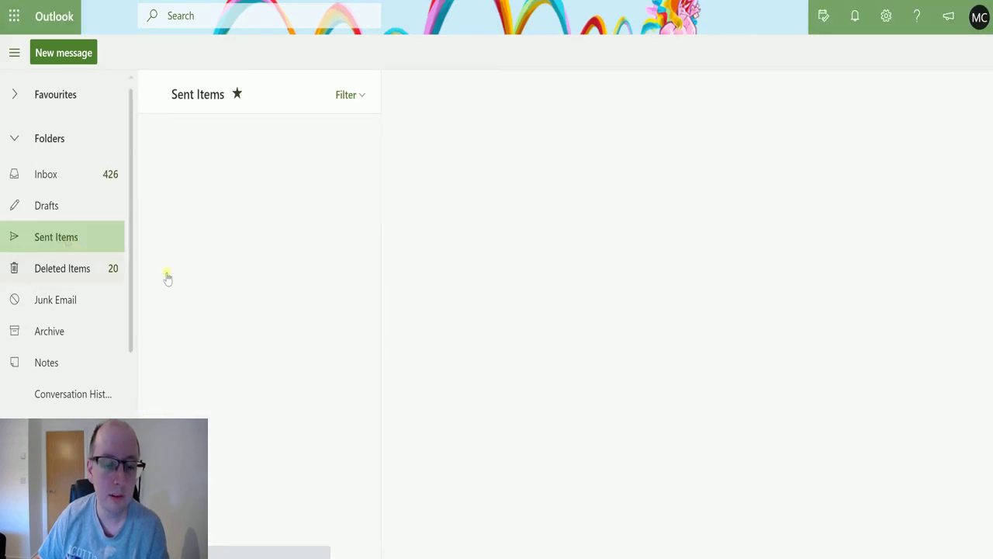
left_click(245, 174)
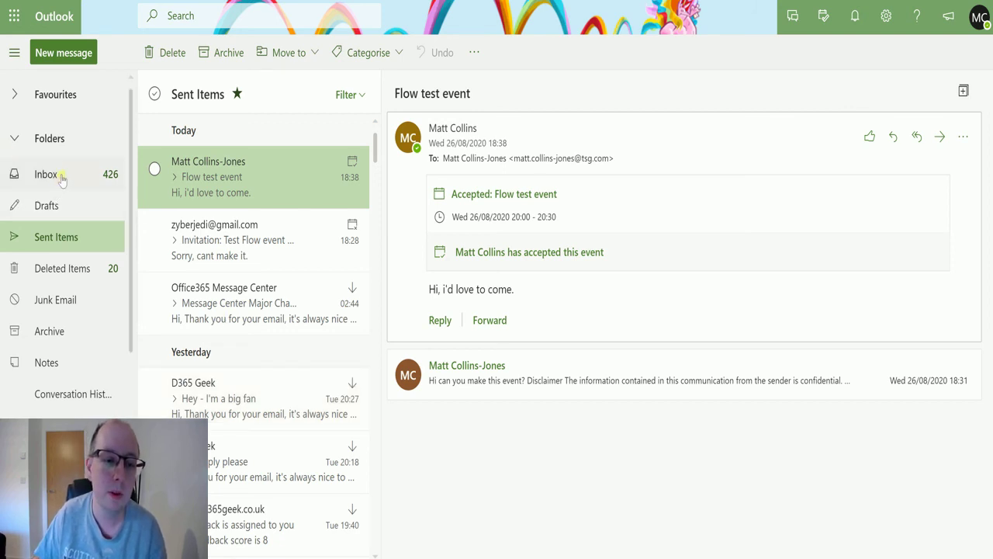
left_click(89, 179)
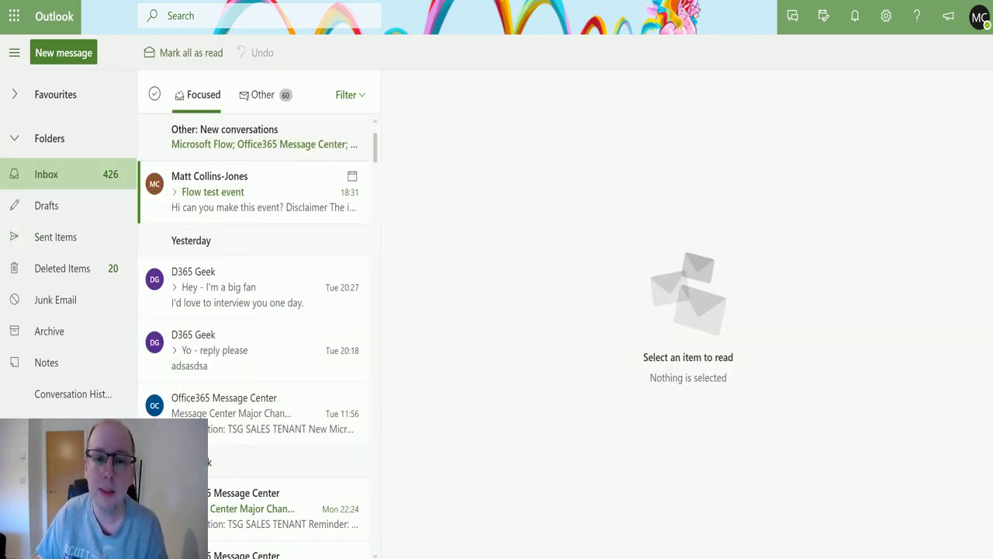
key("alt+Tab")
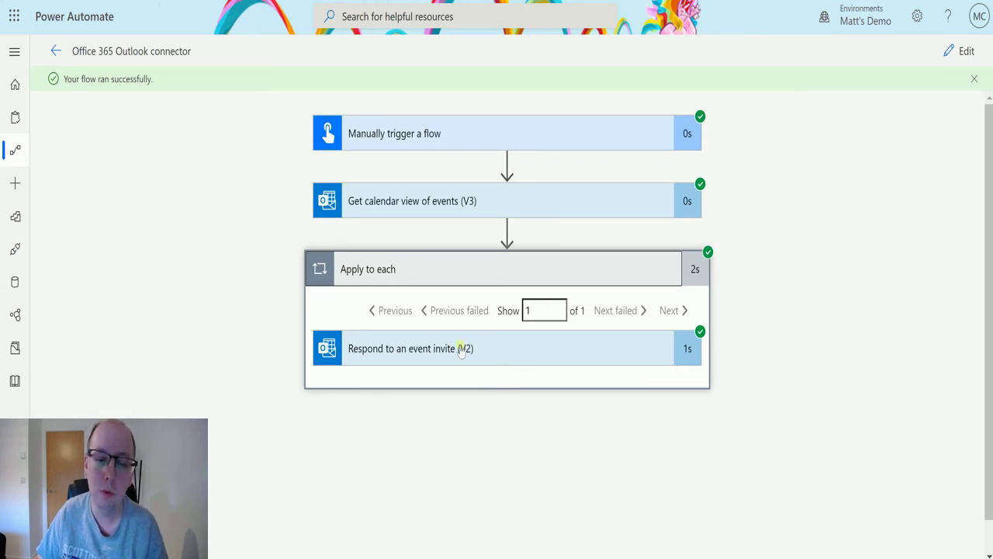